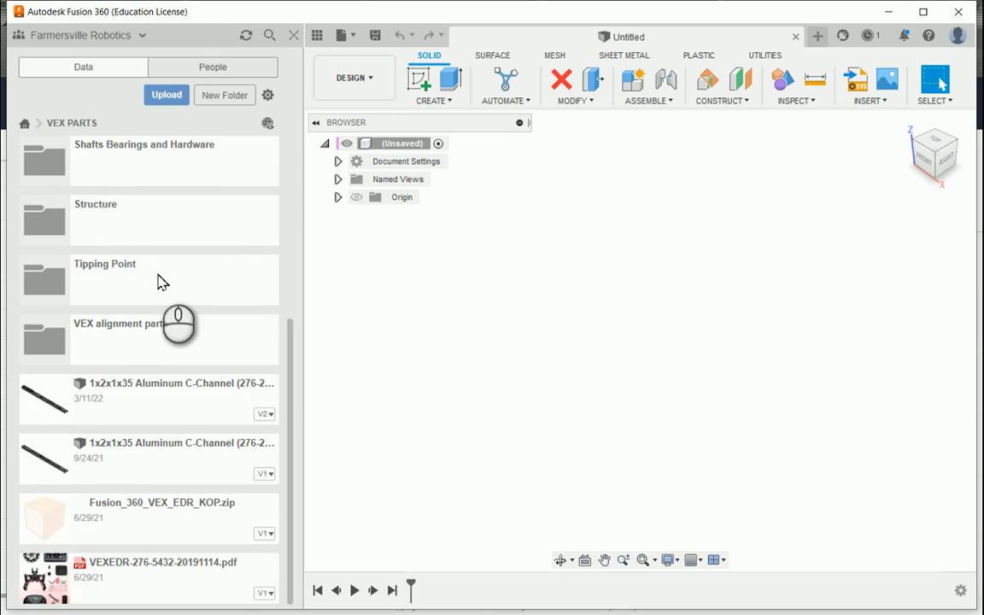
# Open the Drill alignment tool offset design from the VEX alignment parts folder.
pyautogui.scroll(5, 159, 282)
pyautogui.scroll(-5, 171, 326)
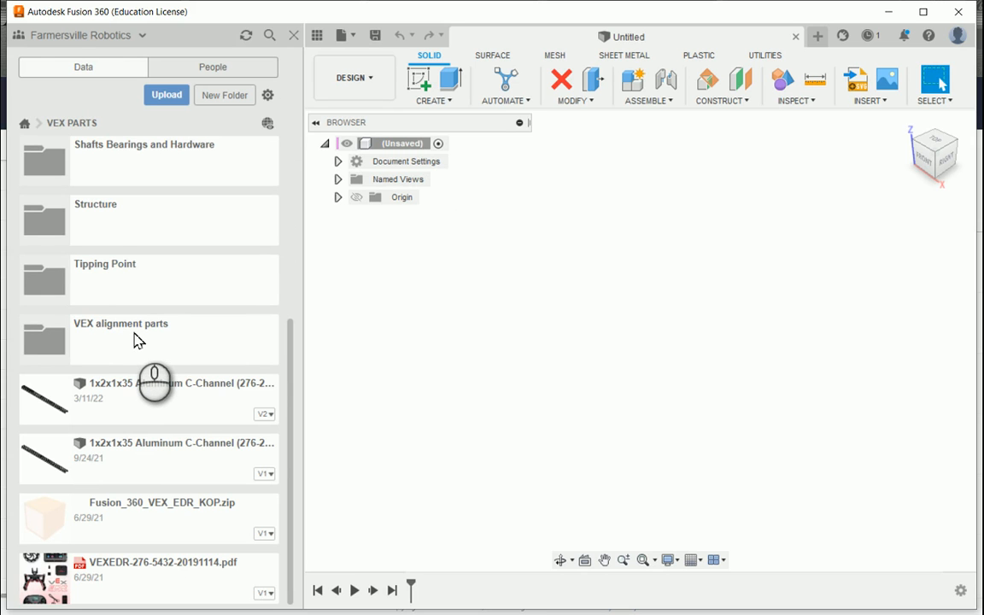
pyautogui.doubleClick(133, 337)
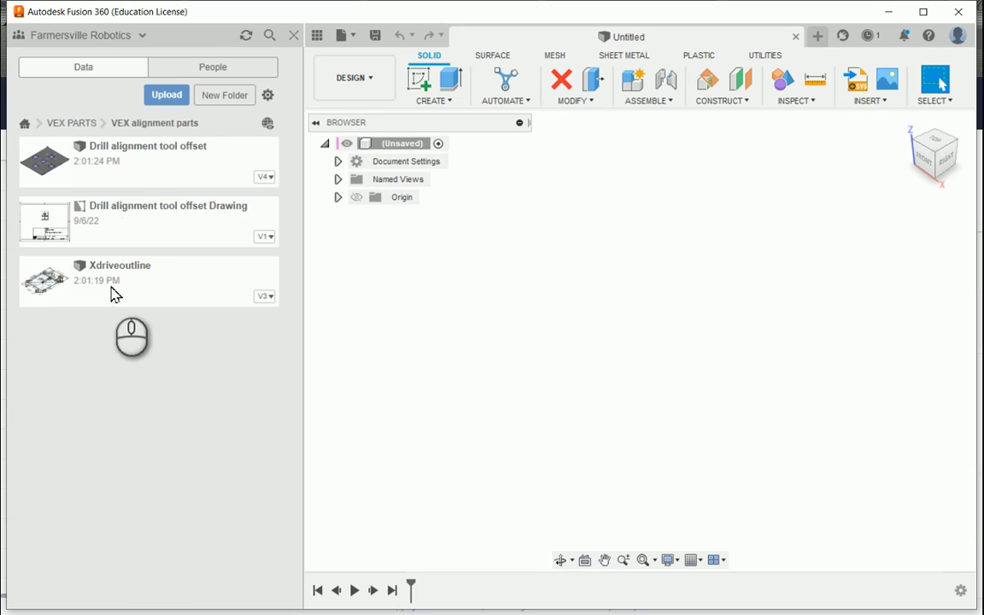
pyautogui.doubleClick(133, 163)
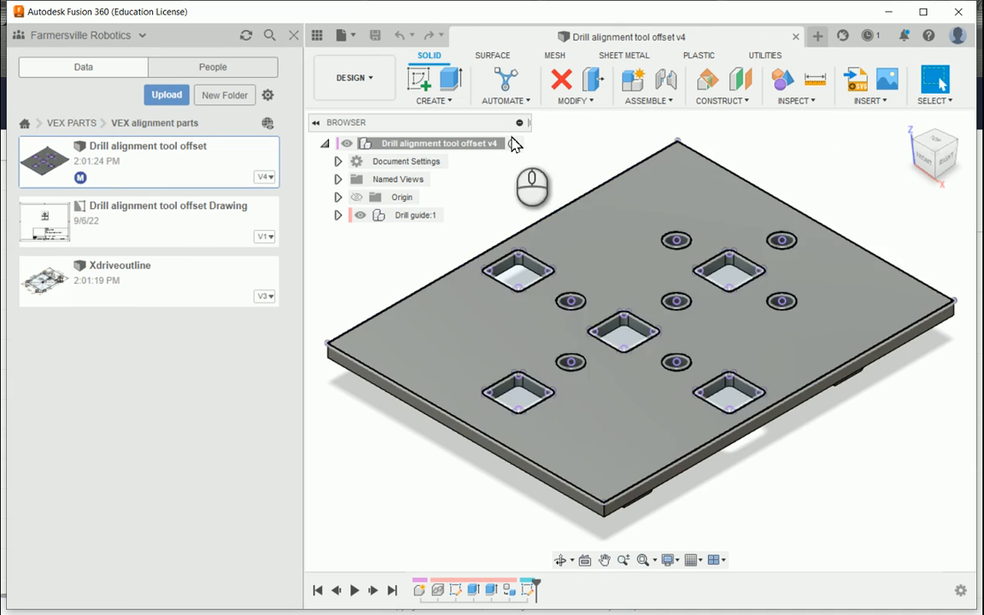
pyautogui.click(339, 216)
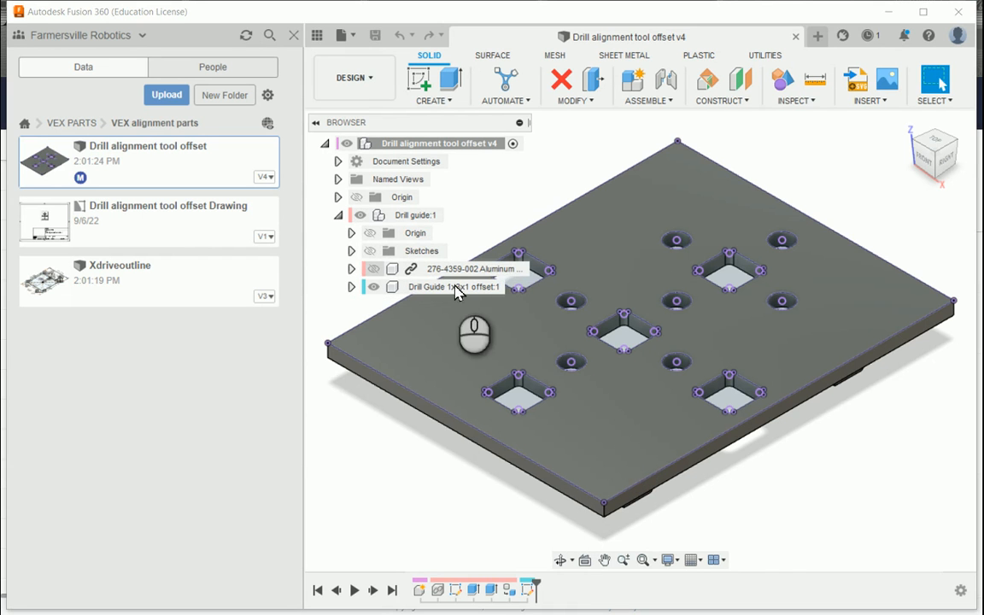
pyautogui.click(373, 268)
pyautogui.scroll(-5, 582, 367)
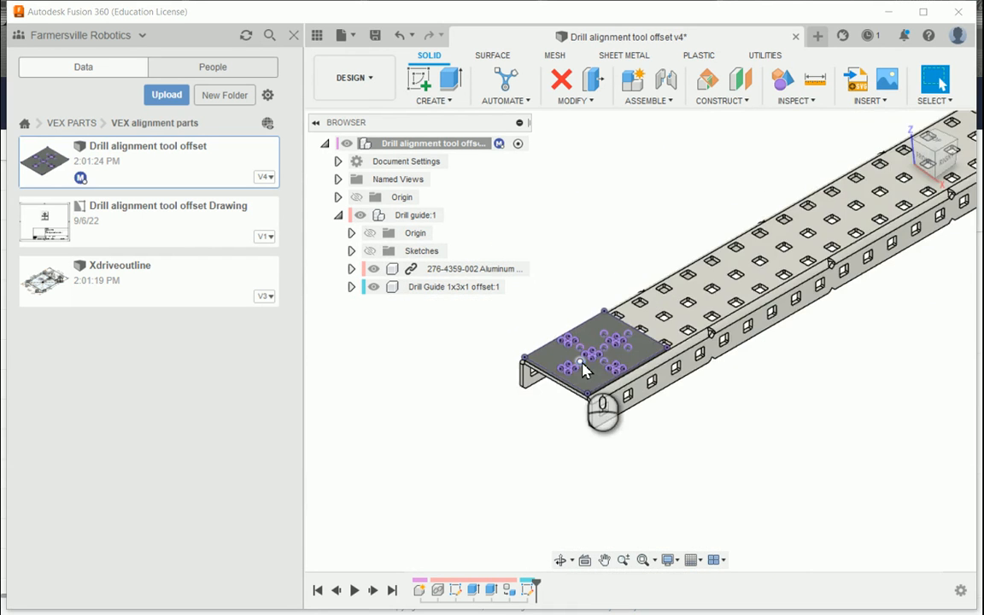
pyautogui.scroll(3, 584, 368)
pyautogui.keyDown('shift'); pyautogui.moveTo(622, 307); pyautogui.dragTo(715, 310, button='middle'); pyautogui.keyUp('shift')
pyautogui.scroll(5, 671, 320)
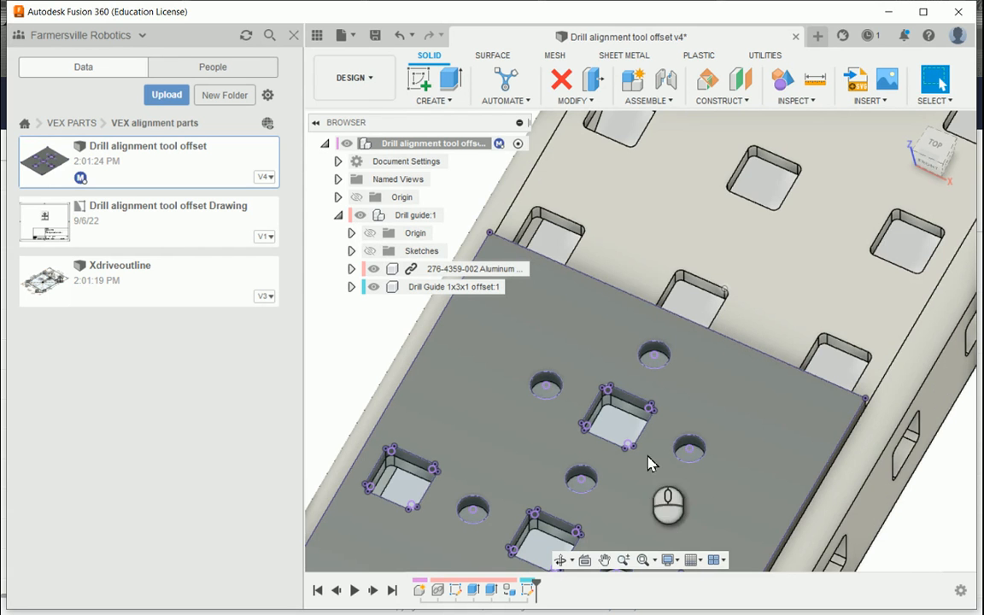
pyautogui.moveTo(674, 455); pyautogui.dragTo(744, 401, button='middle')
pyautogui.scroll(-5, 744, 401)
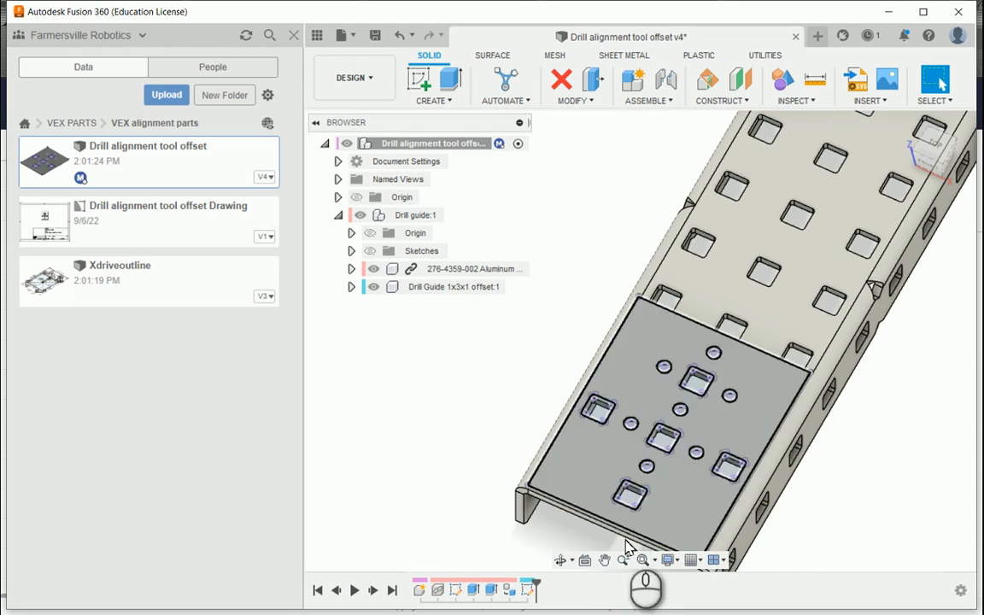
# Orient the view squarely onto the drill guide's top face and examine its square and round holes.
pyautogui.click(582, 560)
pyautogui.click(623, 459)
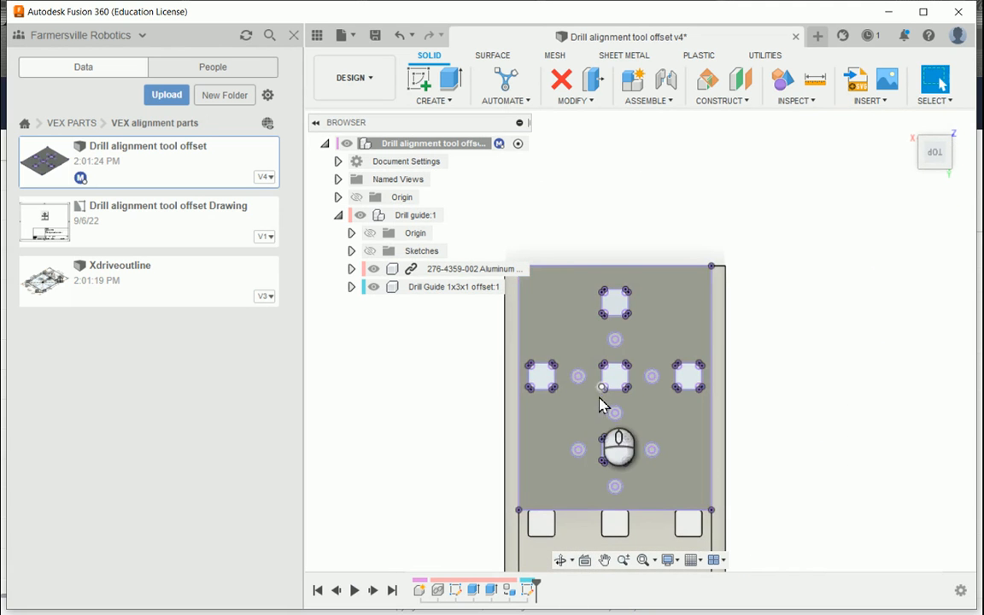
pyautogui.scroll(-3, 598, 399)
pyautogui.scroll(5, 598, 399)
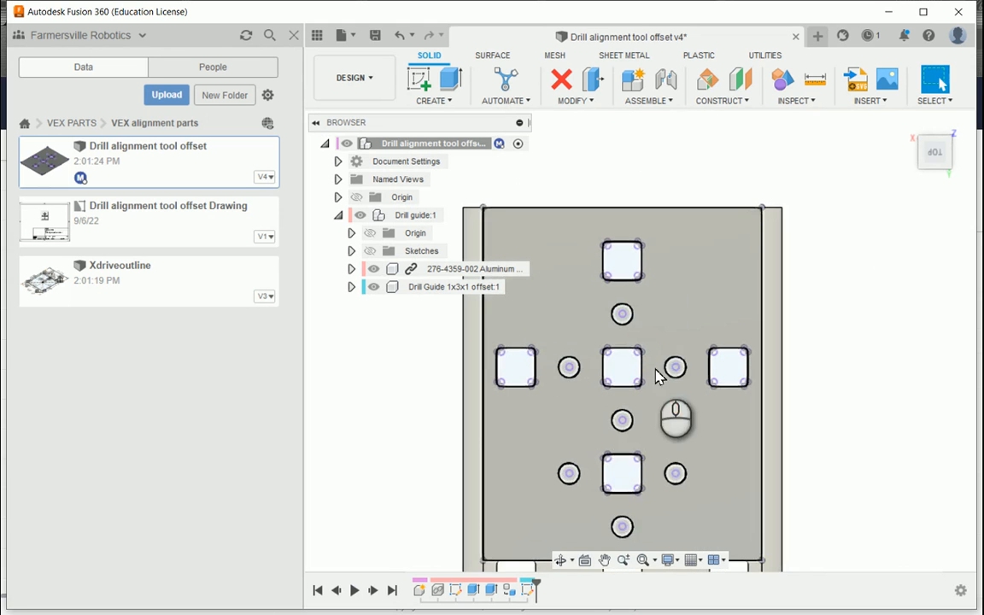
pyautogui.moveTo(655, 368); pyautogui.dragTo(711, 330, button='middle')
pyautogui.click(519, 317)
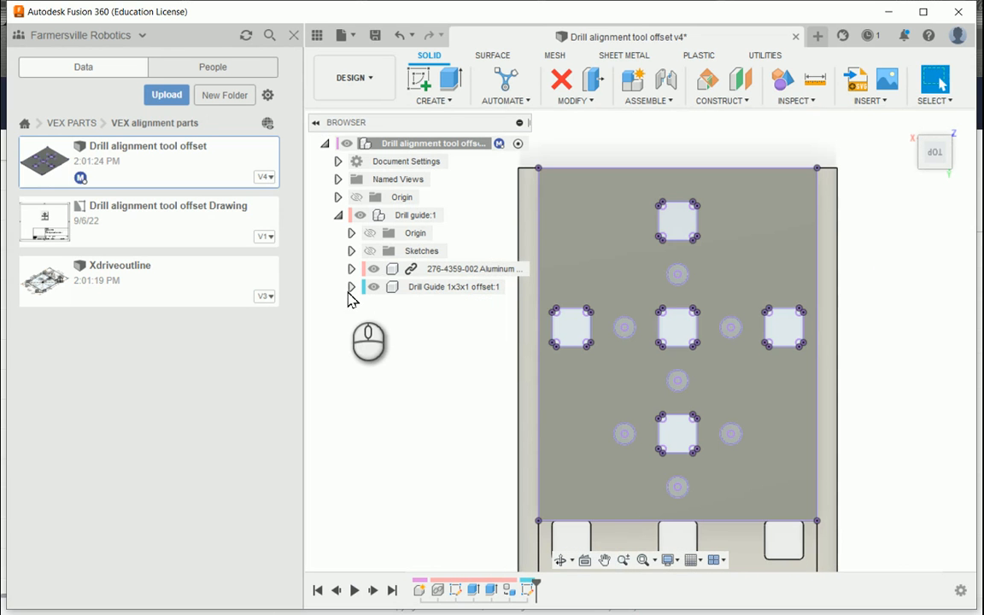
# Expand the Drill Guide 1x3x1 offset component and toggle the aluminum C-channel's visibility to compare hole positions, ending with the channel hidden.
pyautogui.click(351, 286)
pyautogui.click(373, 270)
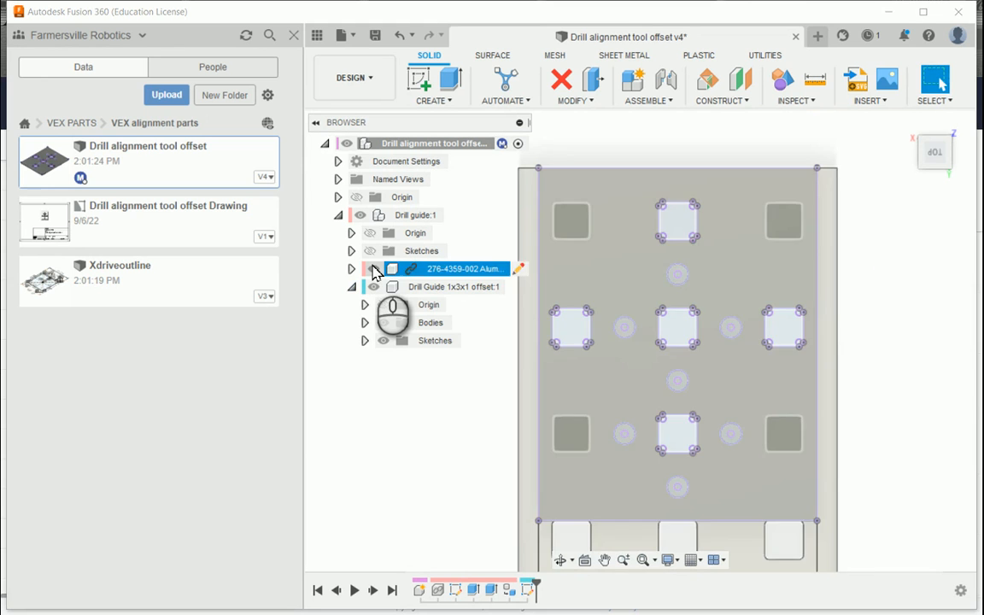
pyautogui.click(372, 268)
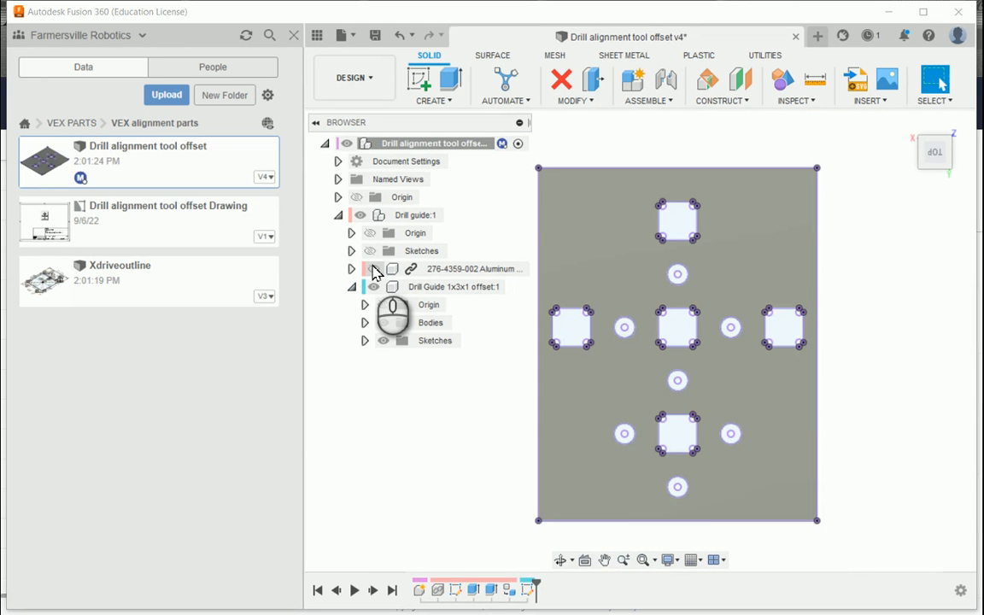
pyautogui.click(372, 268)
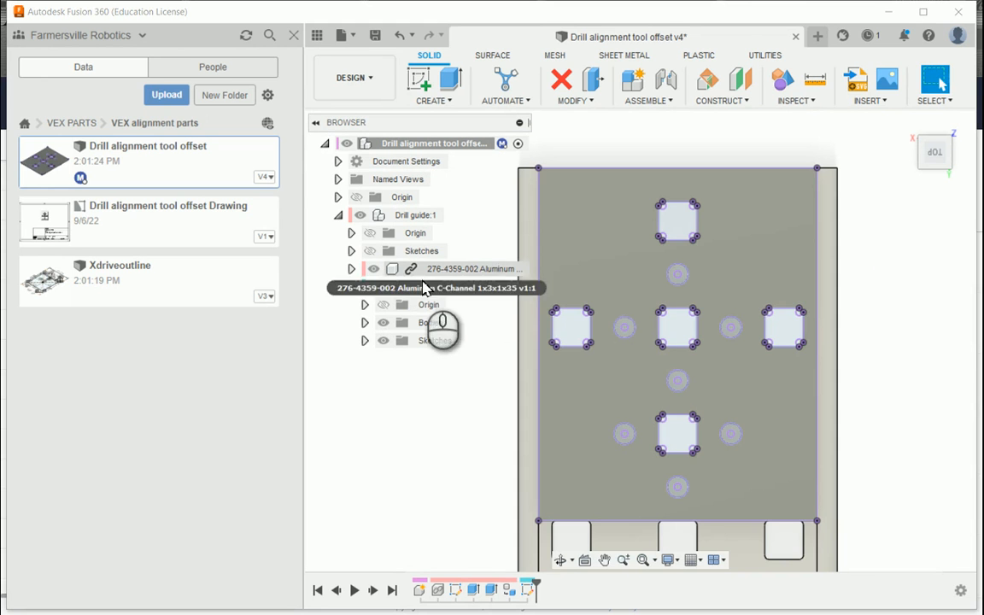
pyautogui.click(379, 272)
pyautogui.click(374, 269)
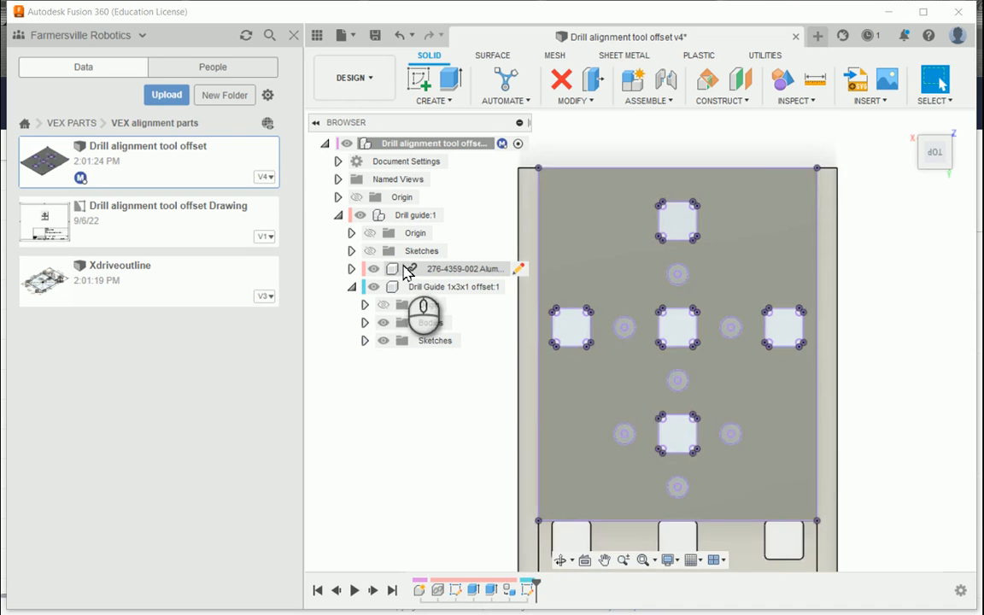
pyautogui.click(374, 270)
pyautogui.click(373, 270)
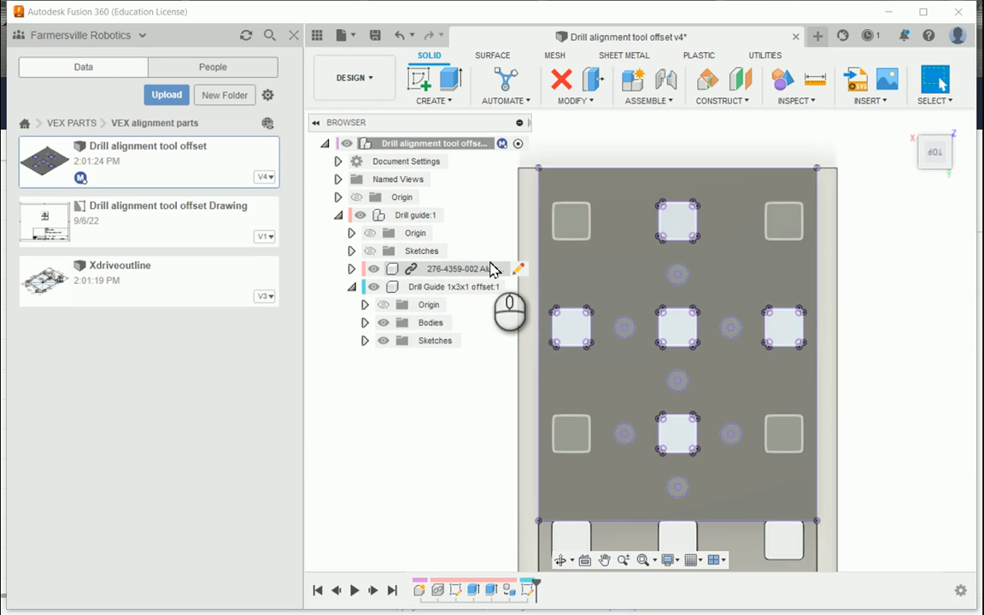
pyautogui.click(377, 269)
pyautogui.click(375, 268)
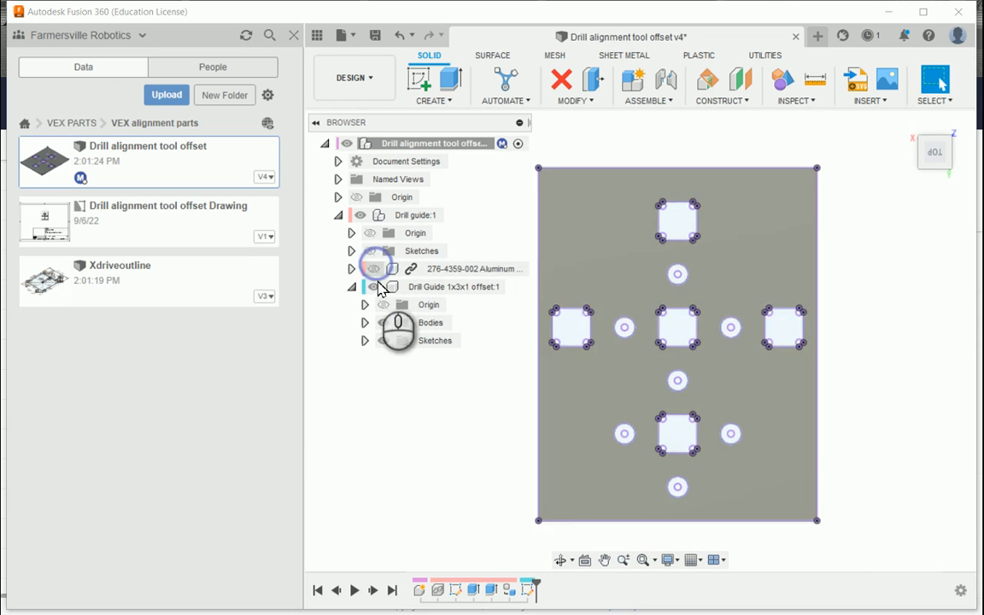
# Select Sketch1 in the Drill Guide 1x3x1 offset component and show the sketches of the parent Drill guide component.
pyautogui.click(364, 342)
pyautogui.click(431, 359)
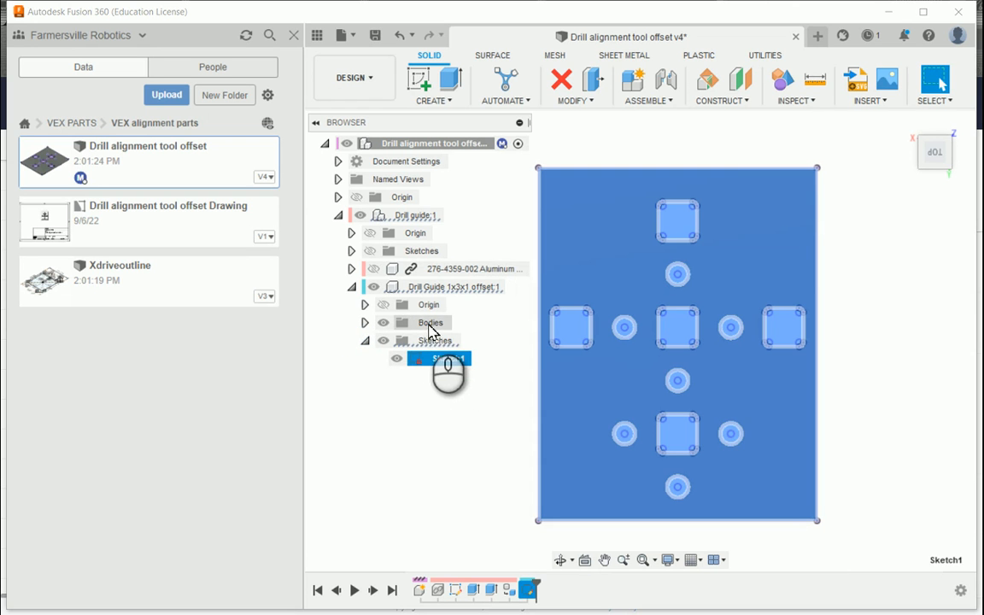
pyautogui.click(374, 251)
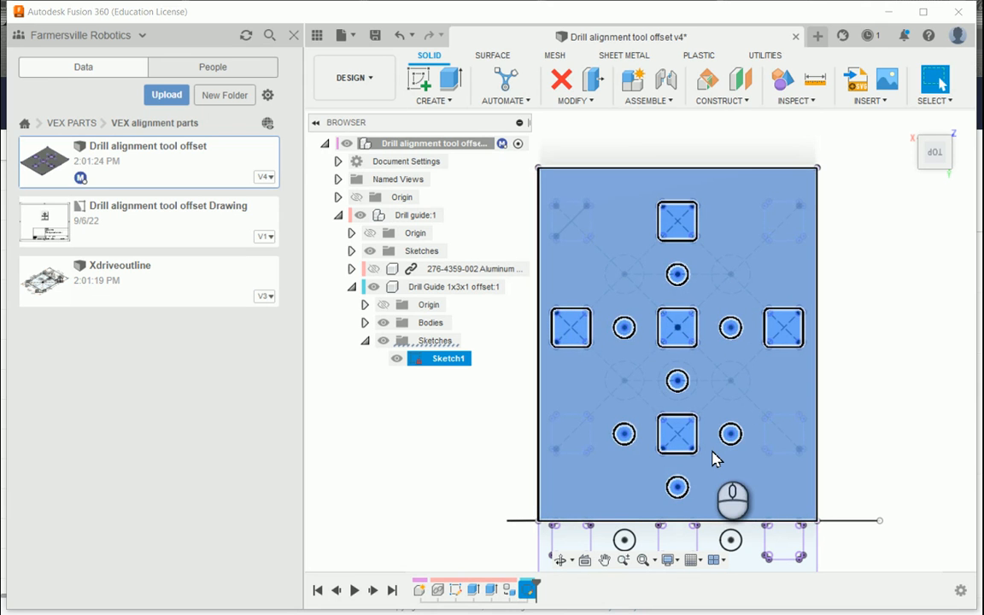
pyautogui.click(716, 458)
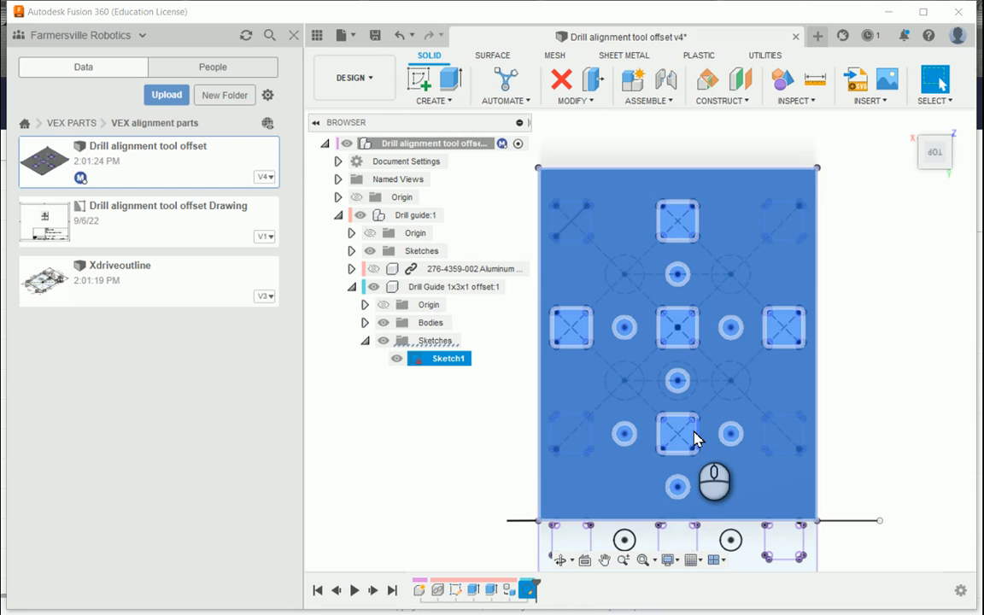
pyautogui.scroll(-5, 696, 437)
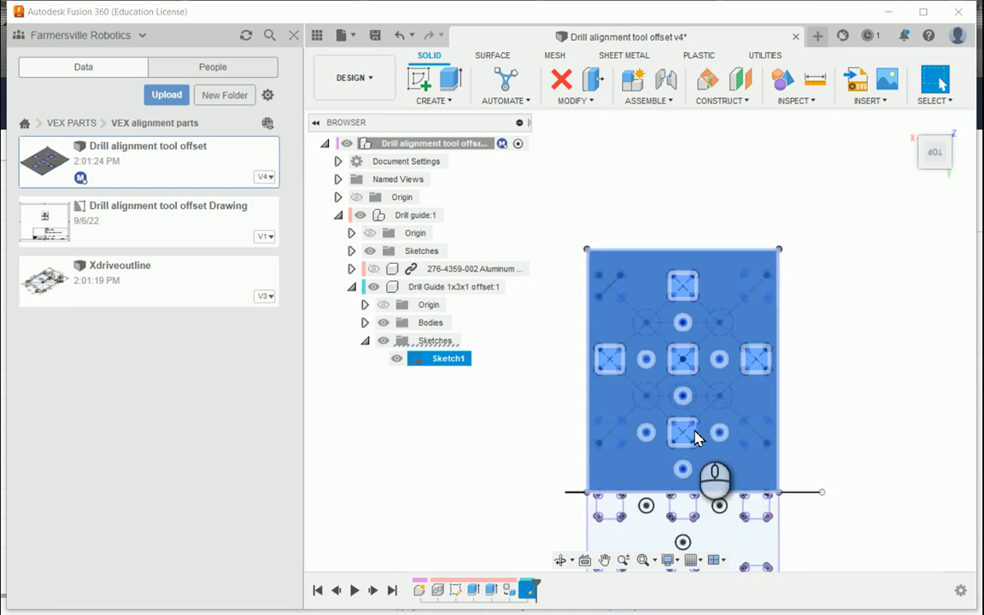
pyautogui.moveTo(852, 451); pyautogui.dragTo(869, 235, button='middle')
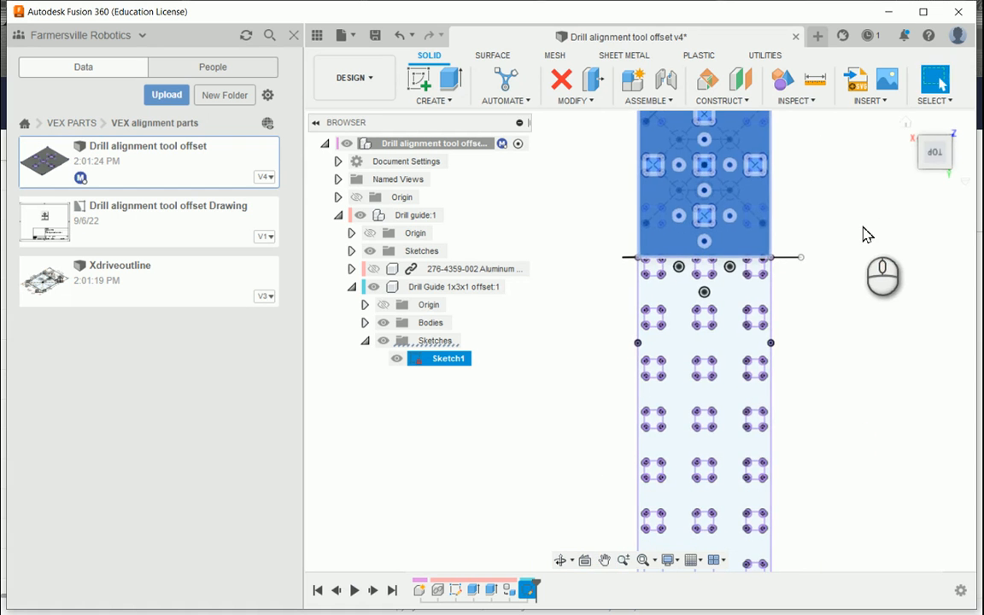
# Measure the distance between the two long sketch edges along the sides of the channel outline.
pyautogui.click(817, 83)
pyautogui.scroll(2, 640, 389)
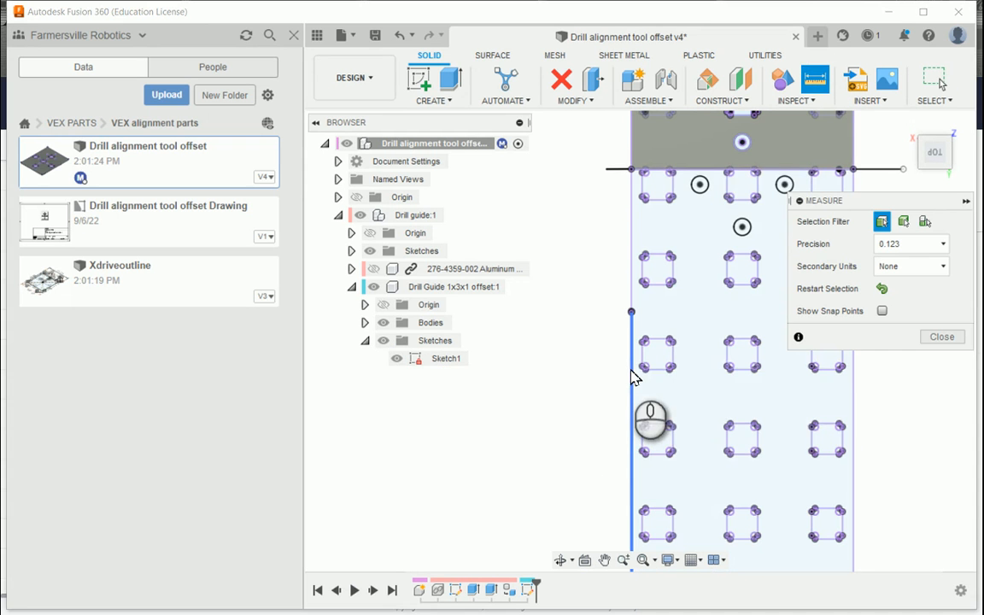
pyautogui.click(632, 377)
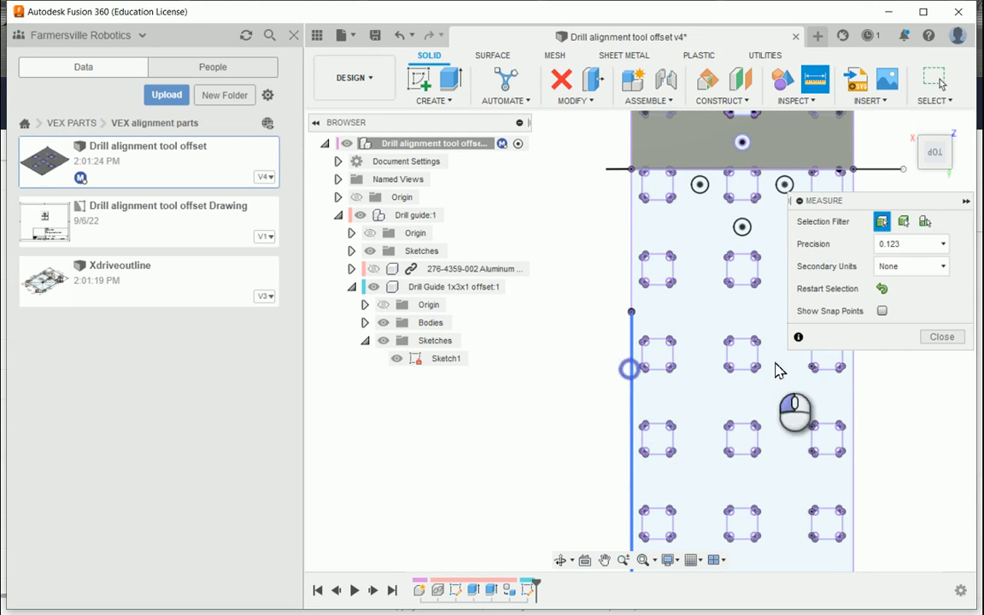
pyautogui.click(855, 452)
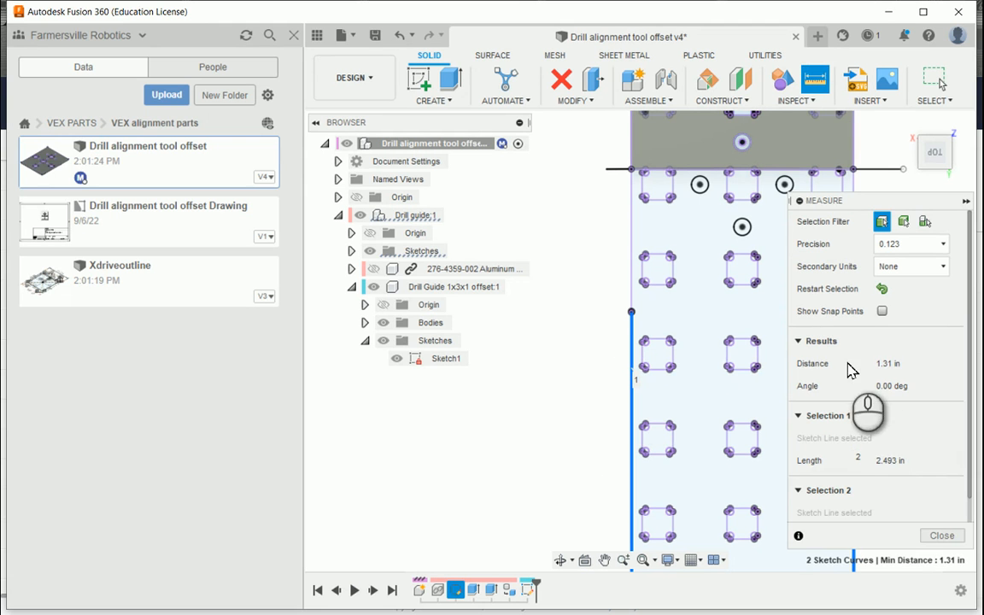
pyautogui.click(941, 535)
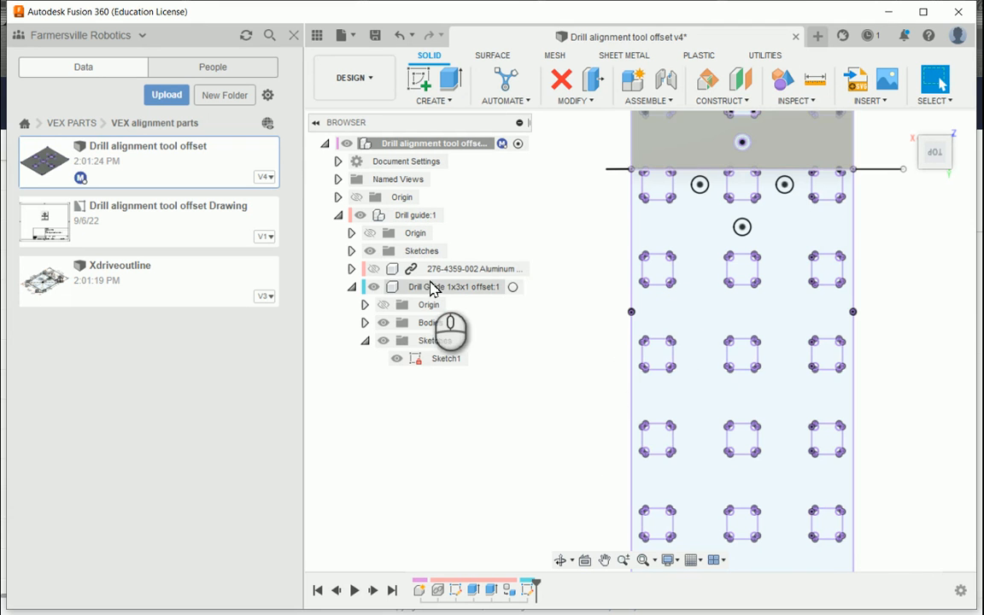
# Show the aluminum C-channel again and measure the distance between its two outer flange faces.
pyautogui.click(382, 322)
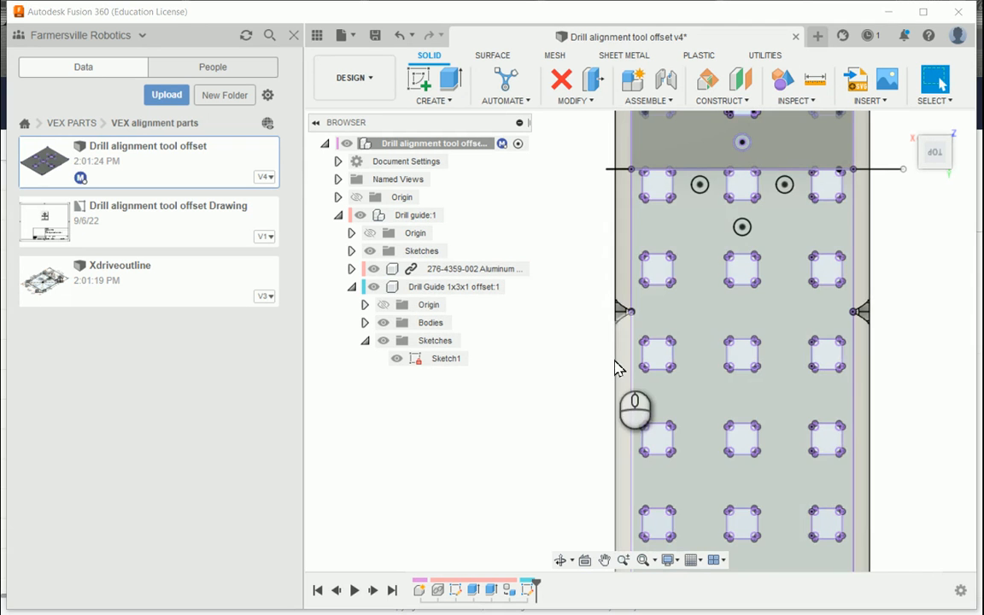
pyautogui.keyDown('shift'); pyautogui.moveTo(618, 364); pyautogui.dragTo(675, 286, button='middle'); pyautogui.keyUp('shift')
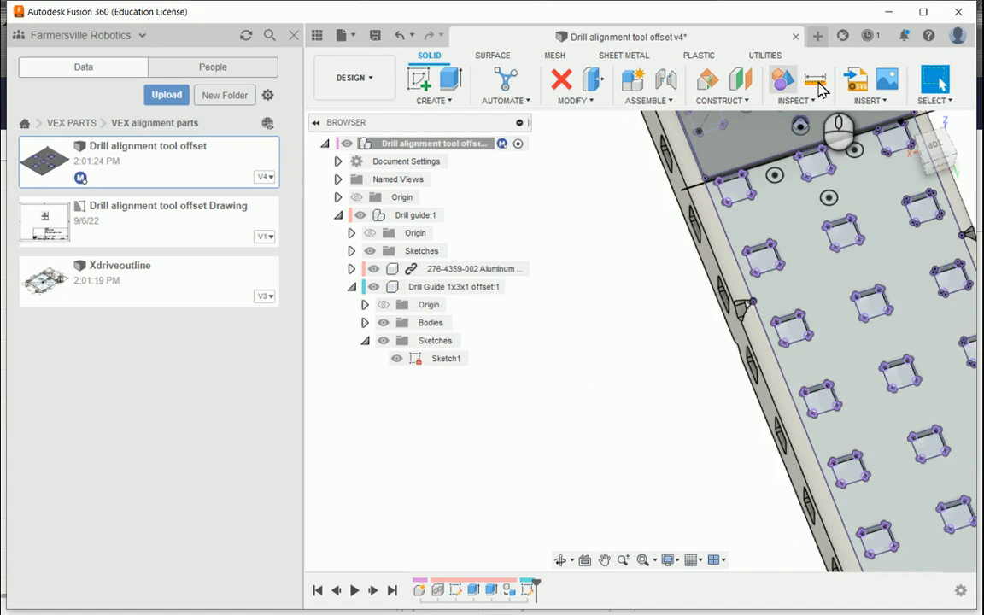
pyautogui.press('i')
pyautogui.click(711, 266)
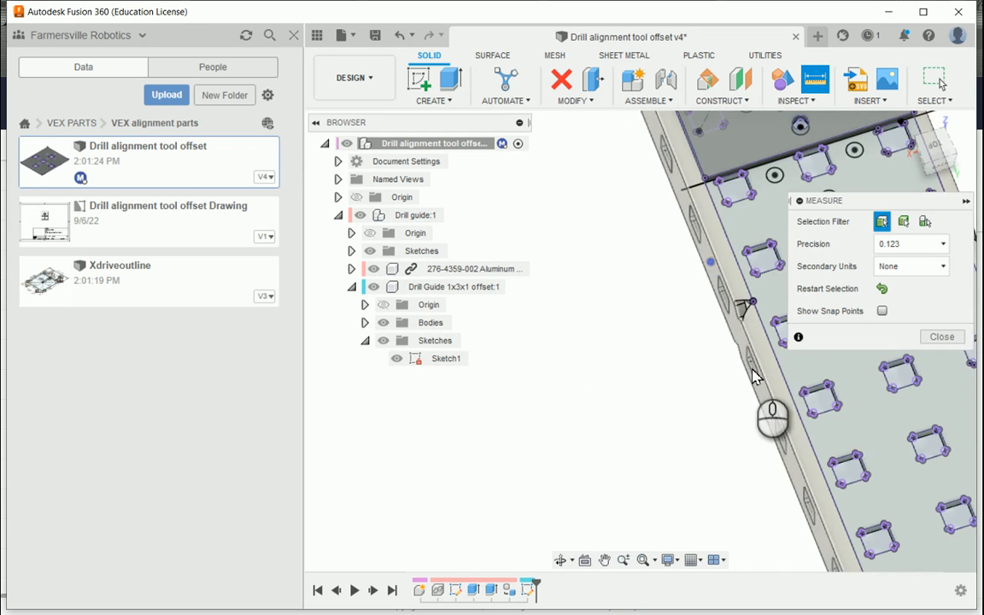
pyautogui.moveTo(771, 392); pyautogui.dragTo(307, 532, button='middle')
pyautogui.keyDown('shift'); pyautogui.moveTo(618, 416); pyautogui.dragTo(455, 427, button='middle'); pyautogui.keyUp('shift')
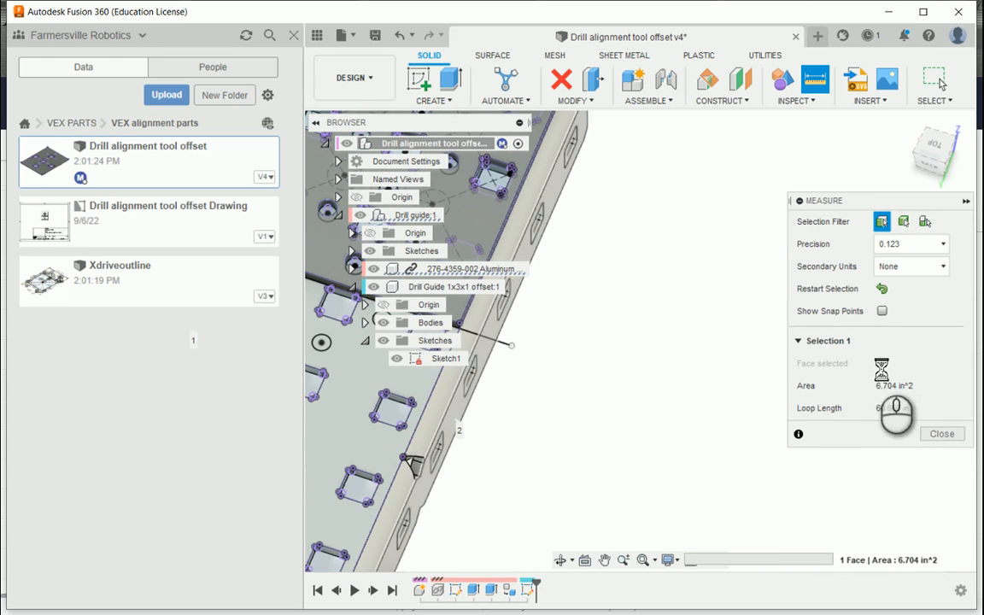
pyautogui.scroll(-2, 890, 402)
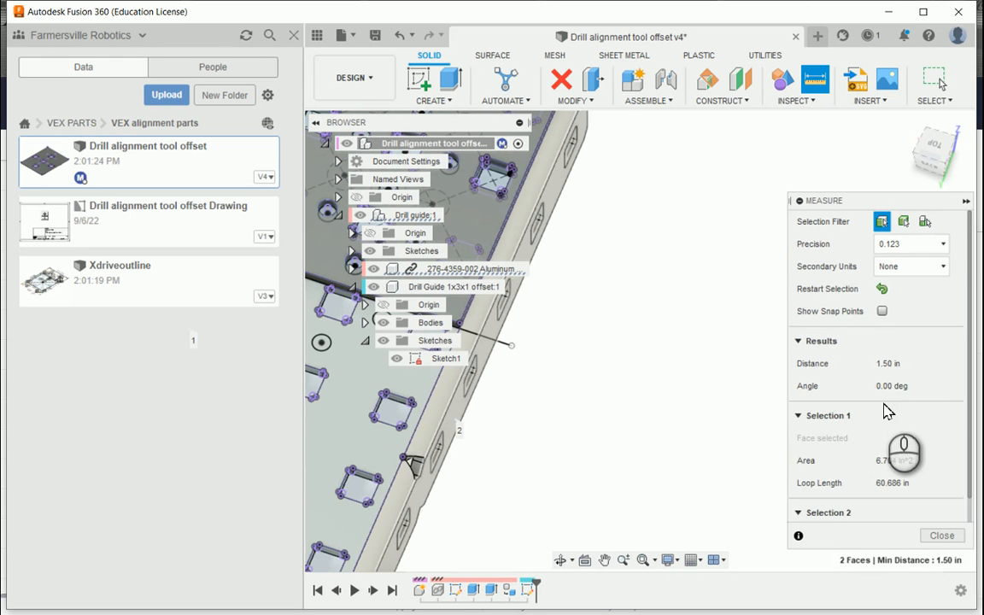
pyautogui.scroll(-2, 885, 410)
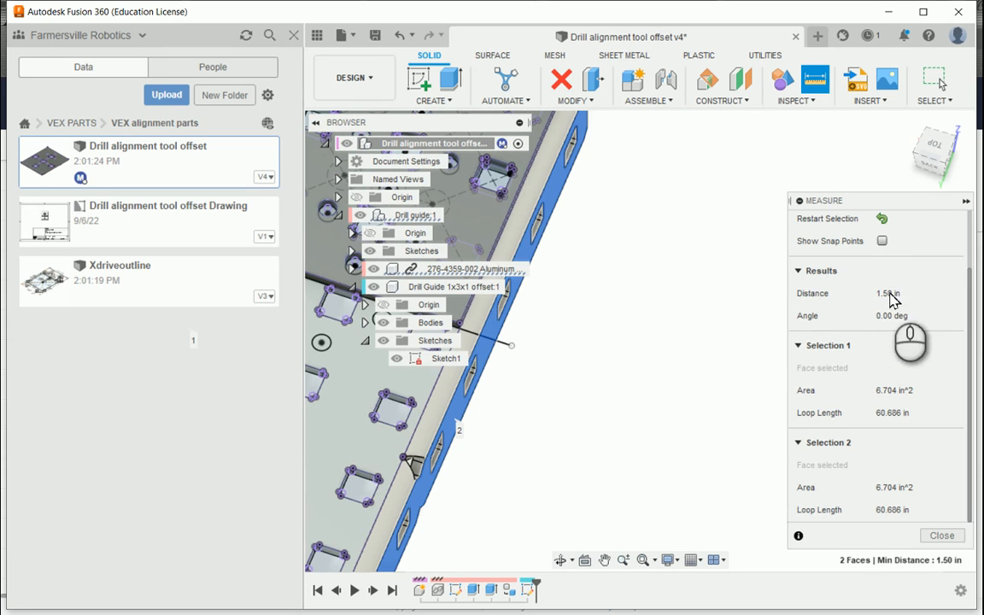
pyautogui.scroll(-4, 565, 457)
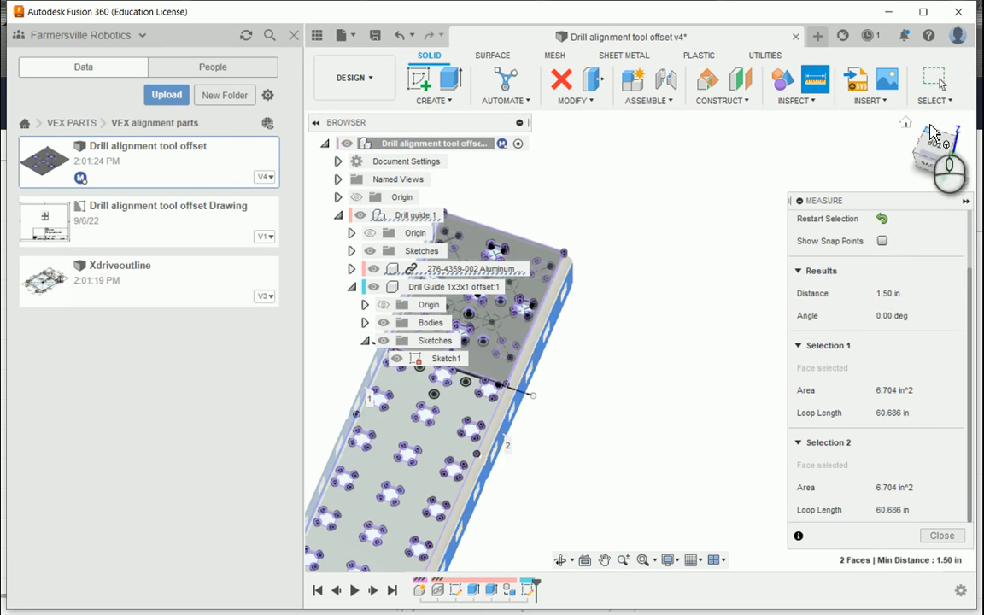
pyautogui.moveTo(931, 132); pyautogui.dragTo(939, 151)
pyautogui.click(939, 151)
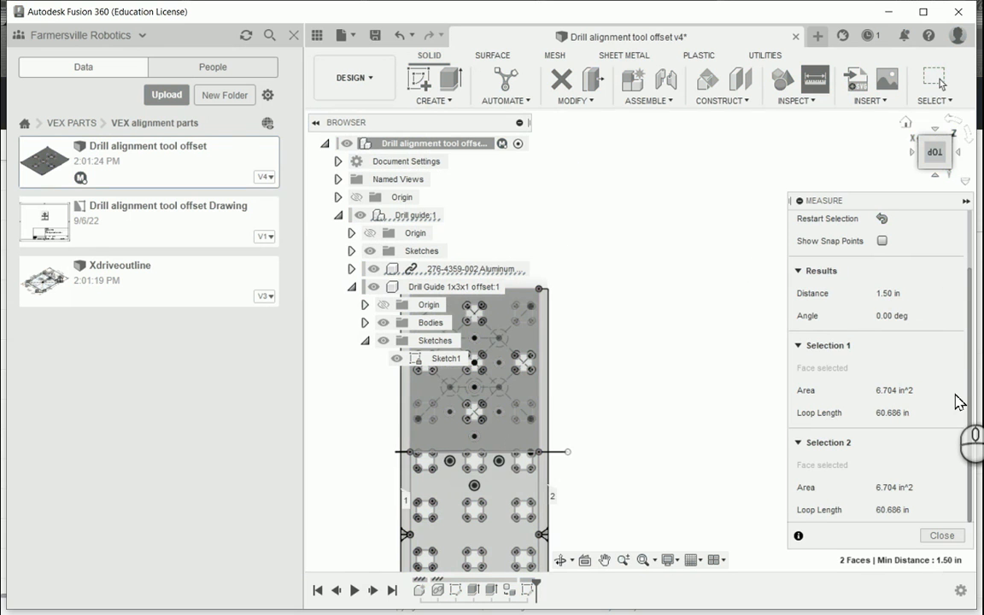
pyautogui.press('Escape')
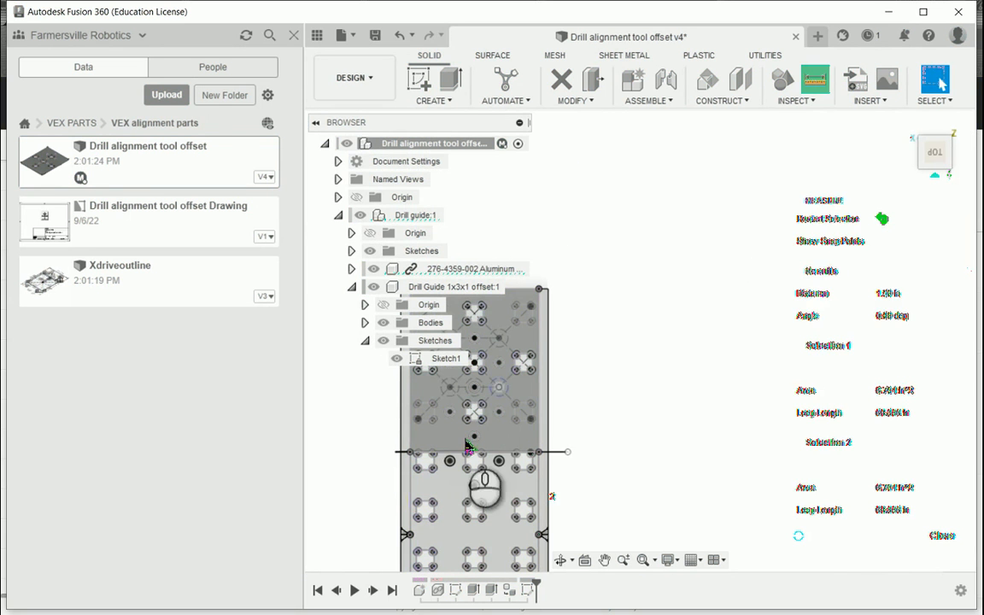
# Examine the drill guide's hole pattern and construction geometry over the C-channel from above and at an angle.
pyautogui.scroll(4, 415, 437)
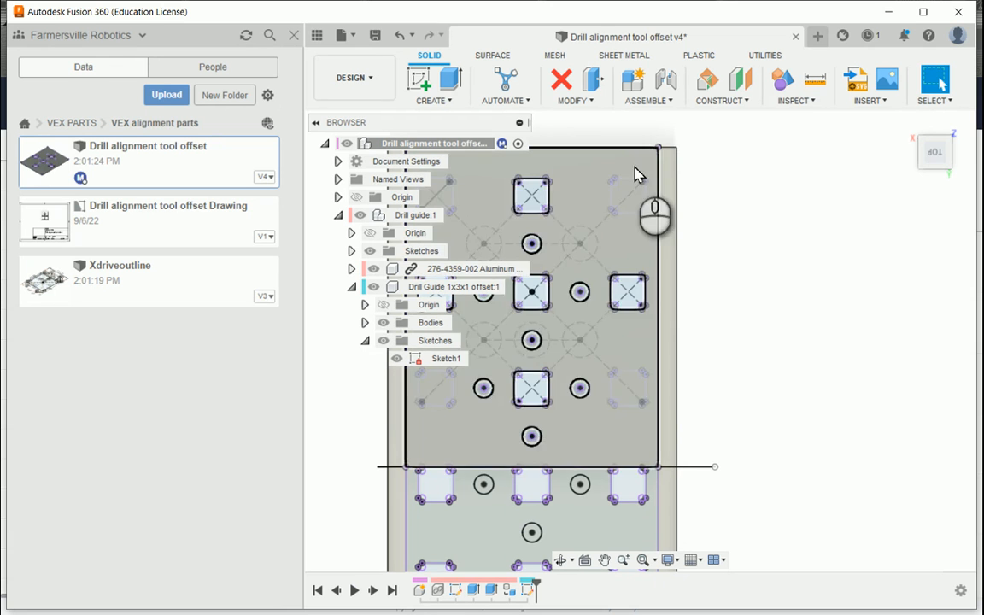
pyautogui.click(534, 294)
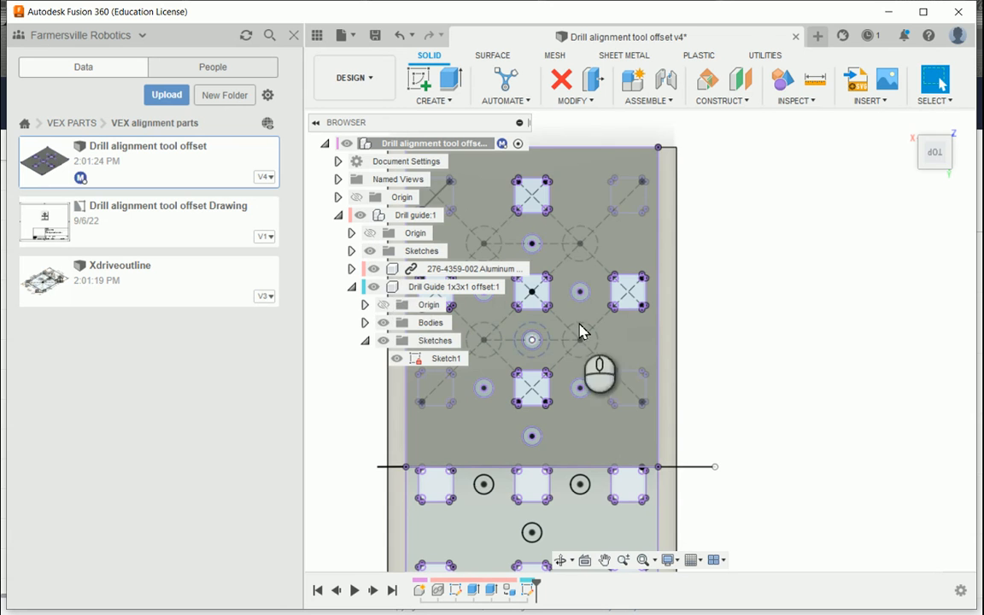
pyautogui.scroll(-3, 598, 338)
pyautogui.keyDown('shift'); pyautogui.moveTo(624, 366); pyautogui.dragTo(580, 381, button='middle'); pyautogui.keyUp('shift')
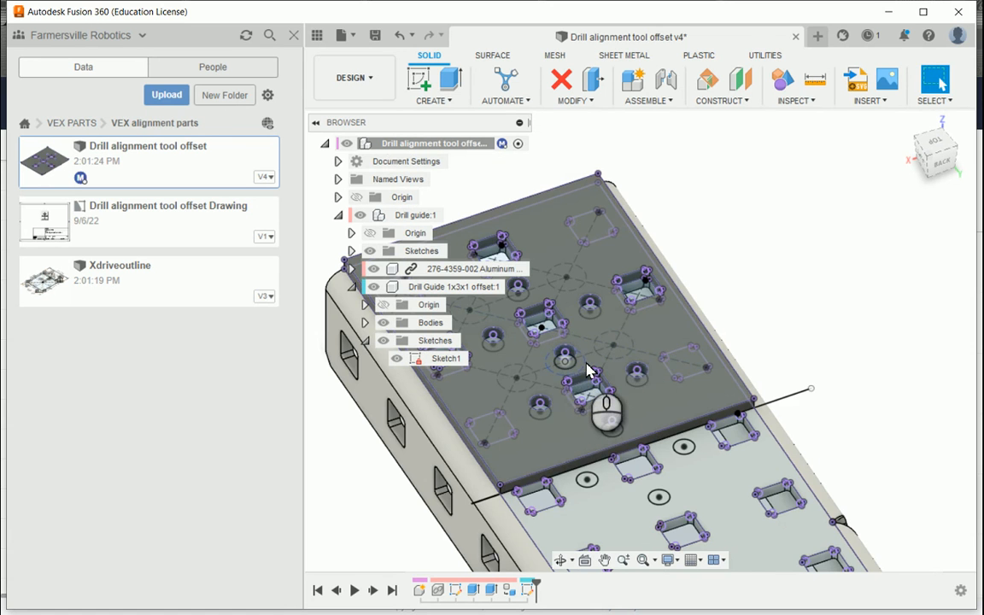
pyautogui.scroll(-3, 587, 369)
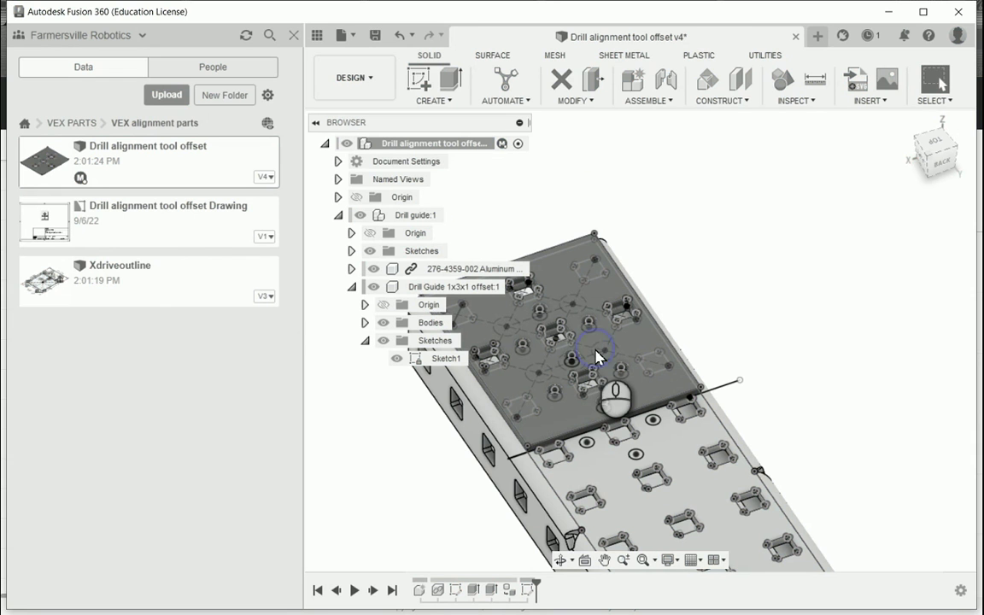
# Open the Drill alignment tool offset Drawing and check the version of its model reference.
pyautogui.doubleClick(161, 218)
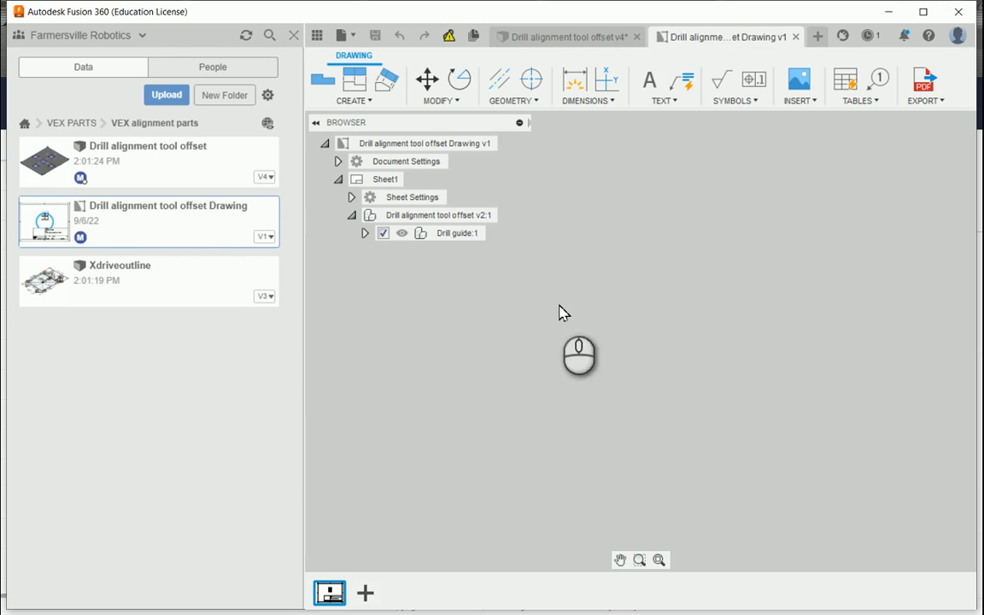
pyautogui.moveTo(449, 39)
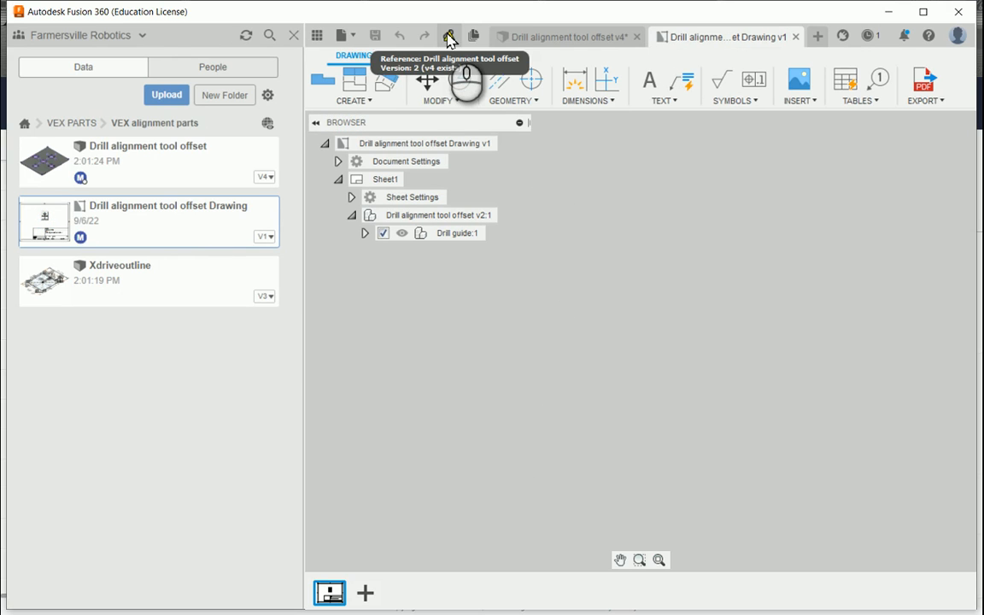